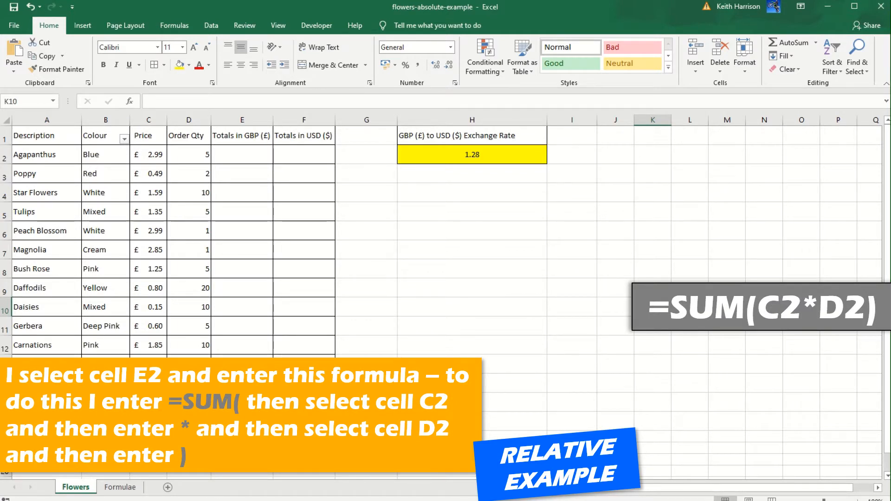
Step: Enter the formula =SUM(C2*D2) in cell E2 to multiply the Agapanthus price by its order quantity
click(253, 155)
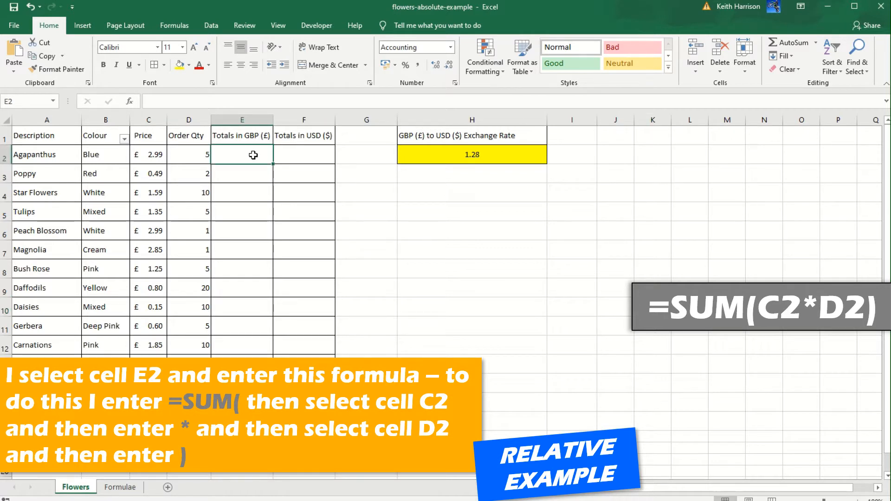
text(=sum()
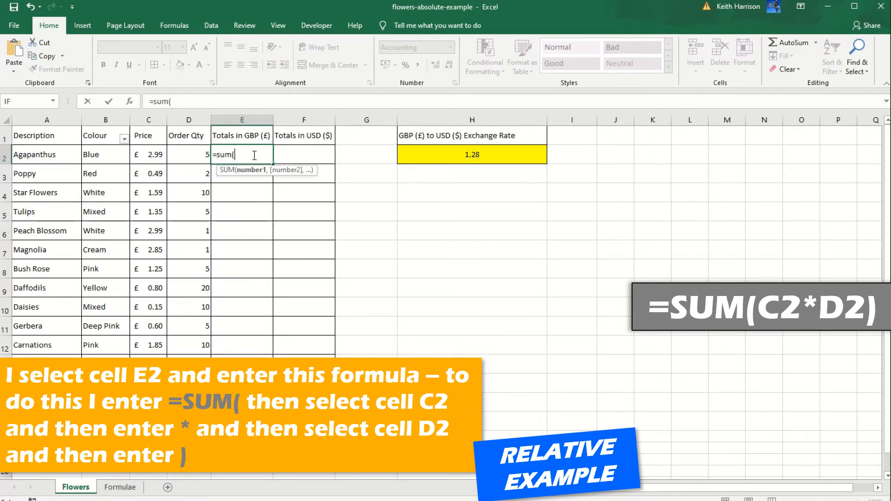
click(147, 153)
text(*)
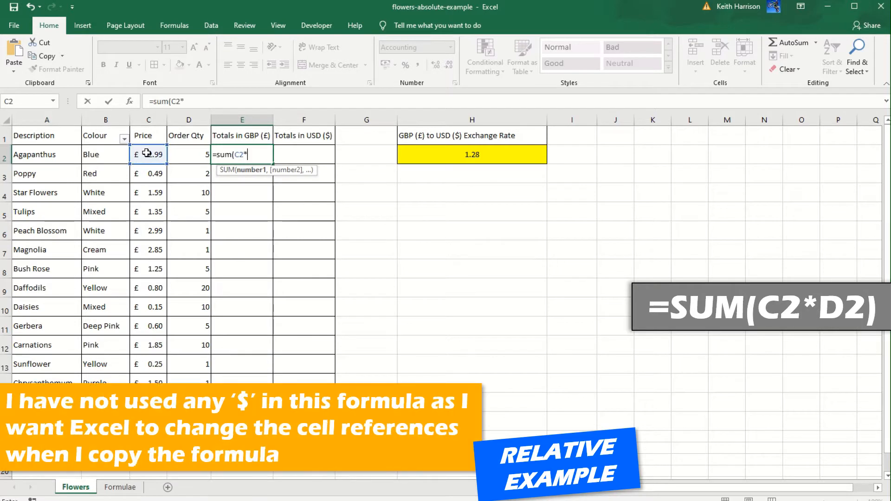
click(182, 153)
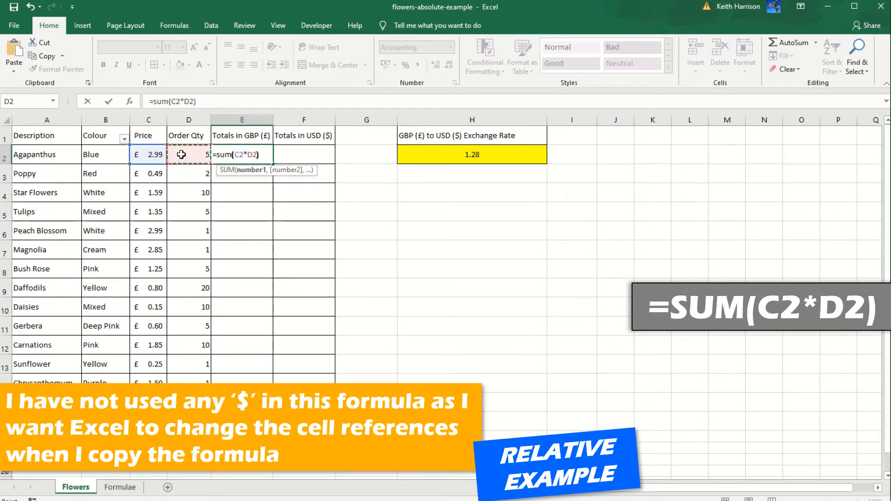
text())
key(Return)
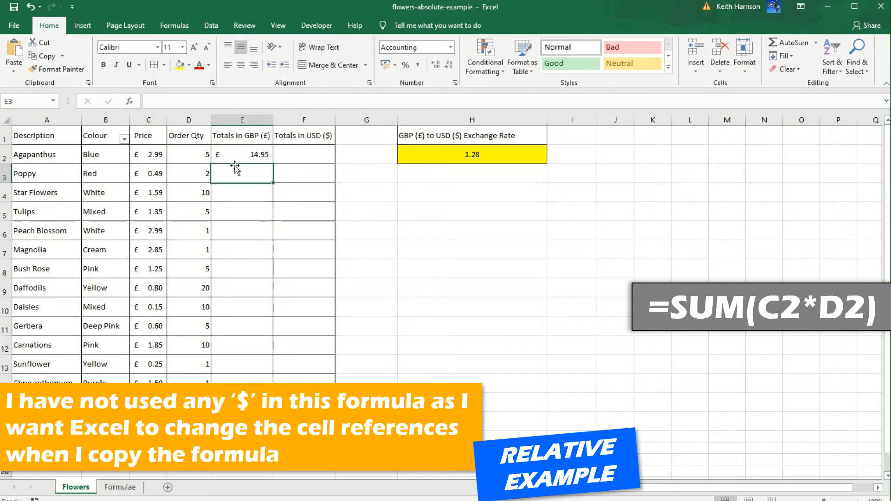
Step: Copy the formula in E2 down the Totals in GBP column to the table's last row, E16
click(258, 155)
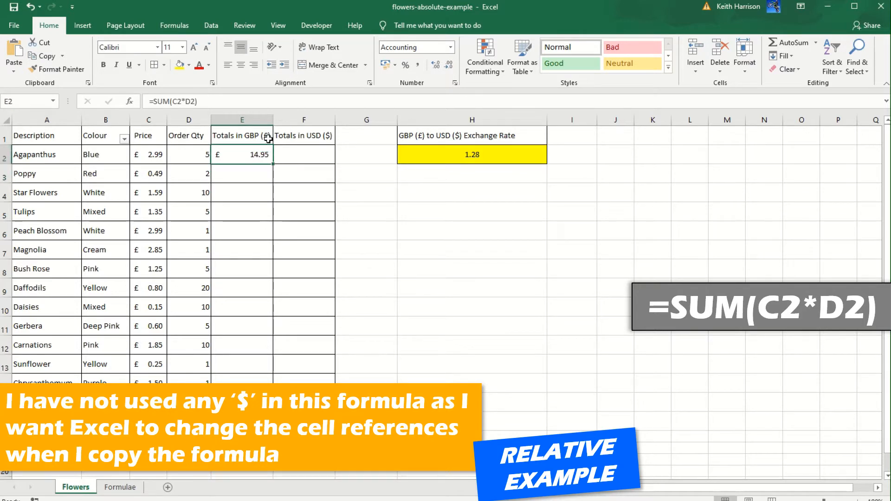
click(197, 102)
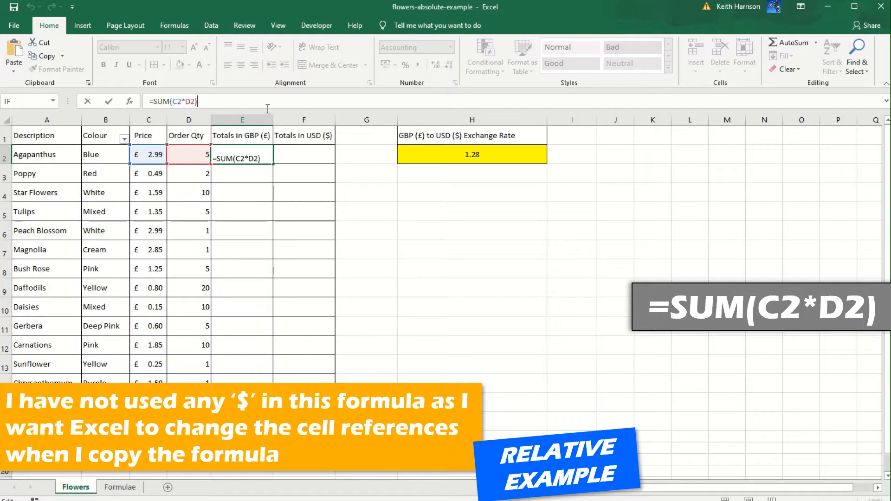
key(Return)
click(244, 160)
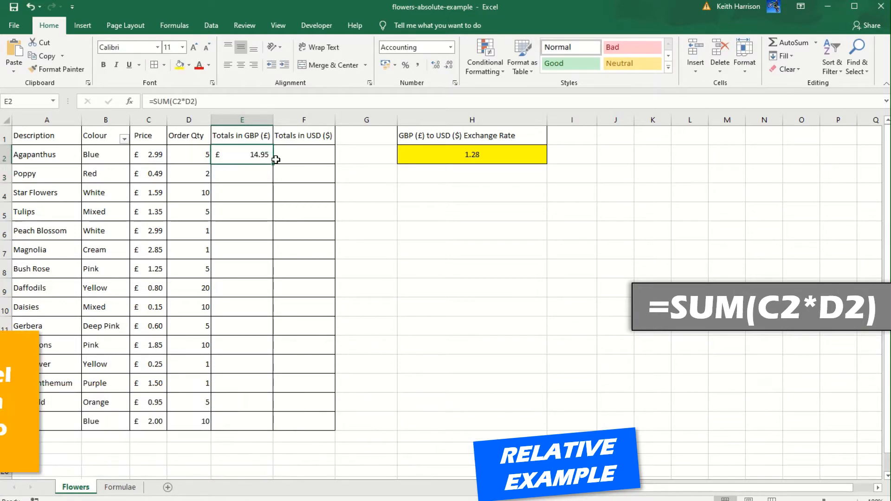
drag(274, 164, 273, 334)
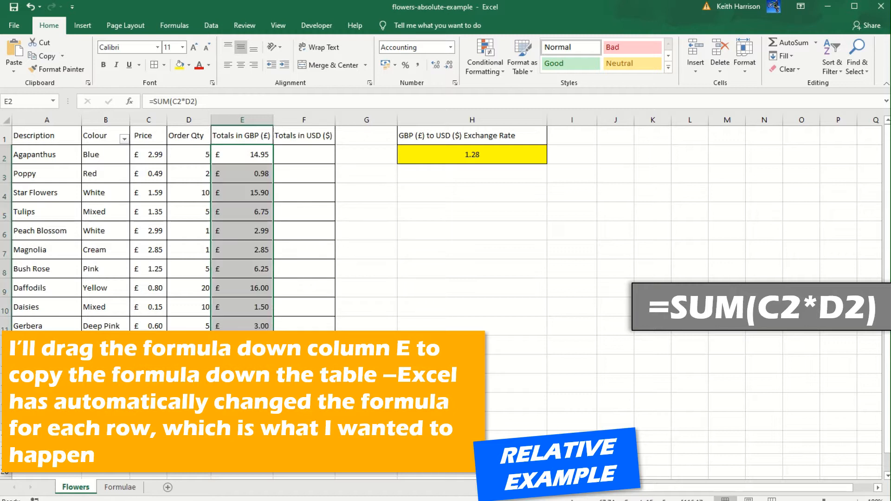
Step: Examine the formulas in cells E2 to E7 to see how their references change from row to row
click(260, 176)
click(260, 156)
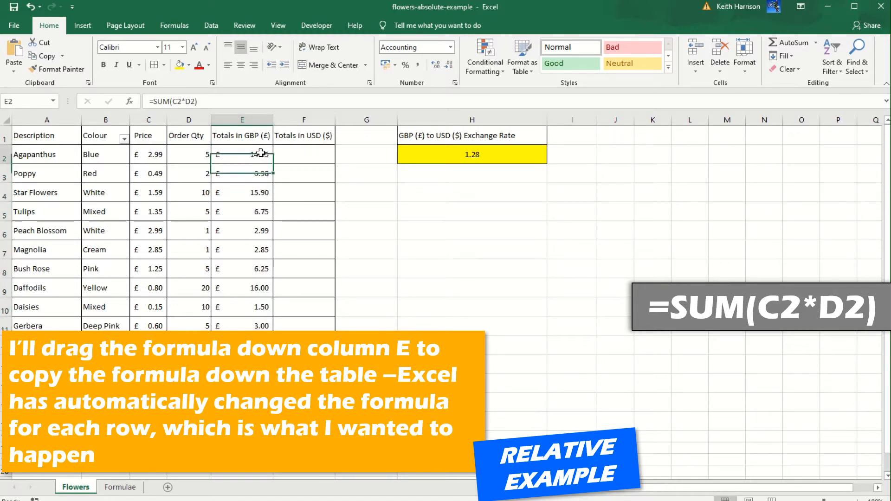
click(256, 176)
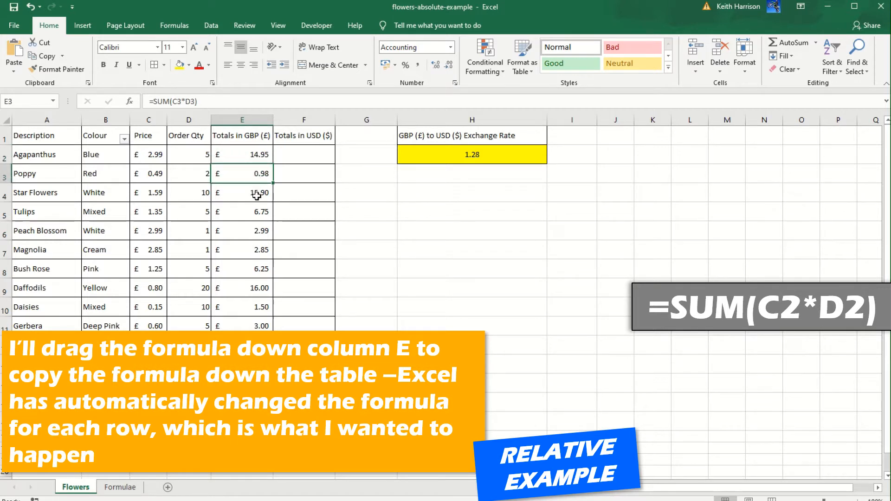
click(258, 194)
click(259, 213)
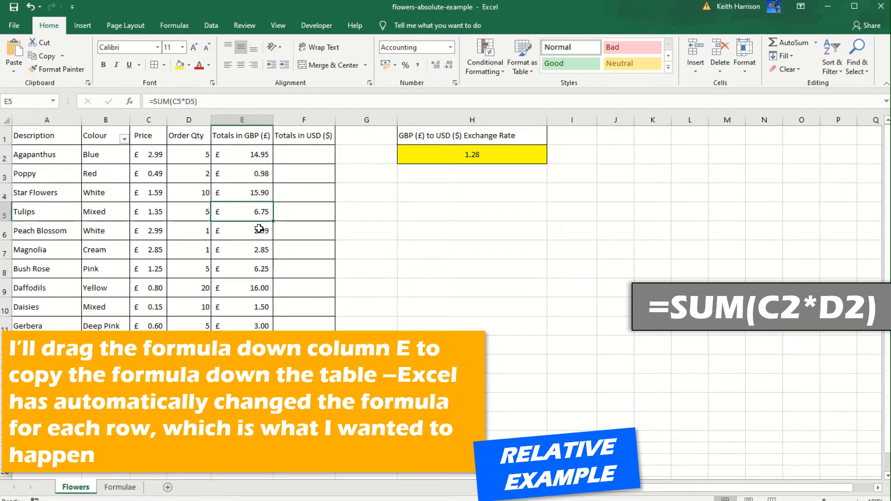
click(259, 232)
click(262, 248)
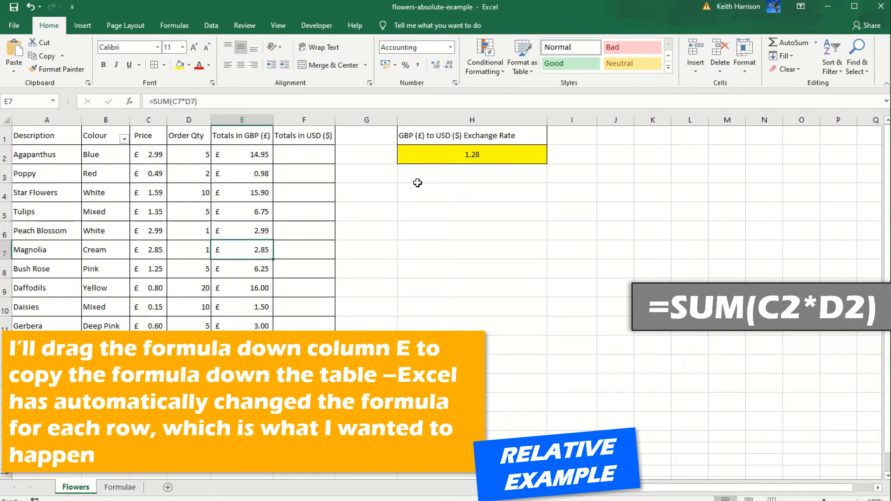
click(388, 262)
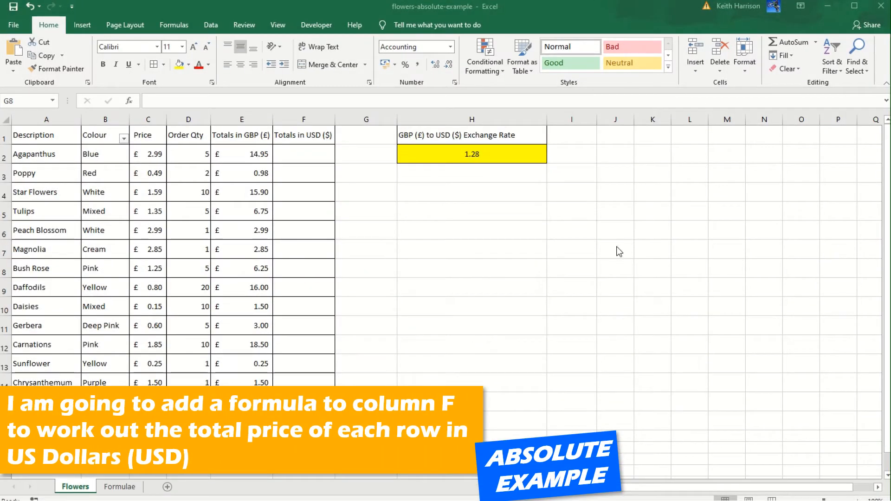
Step: Inspect the GBP to USD exchange rate in cell H2
click(563, 271)
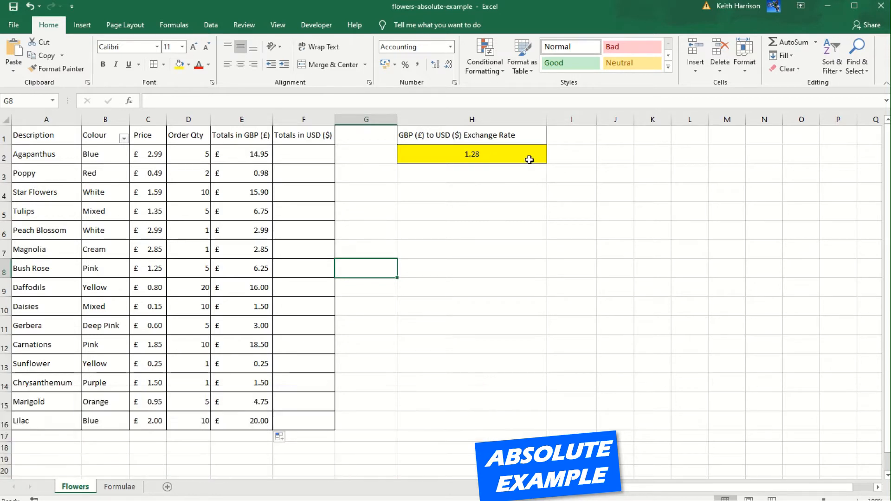
click(533, 159)
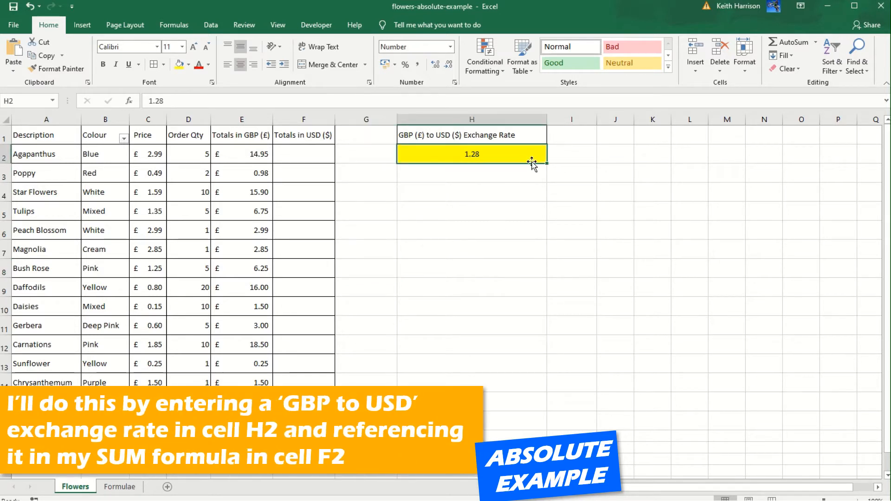
click(489, 193)
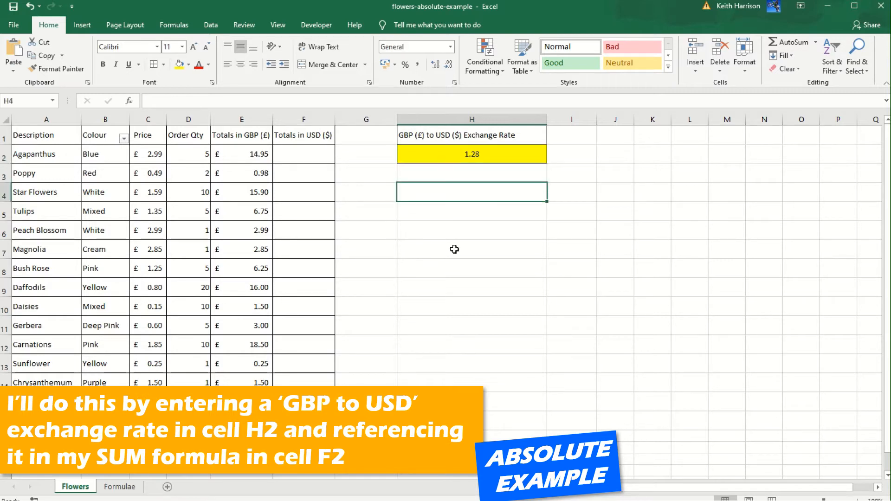
Step: Write a SUM formula in cell F2 that multiplies the GBP total in E2 by the exchange rate in H2
click(319, 156)
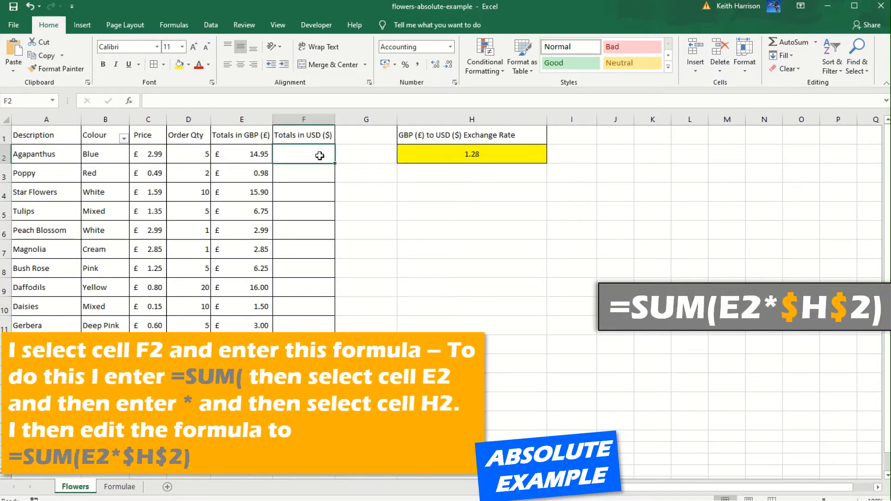
text(=sum)
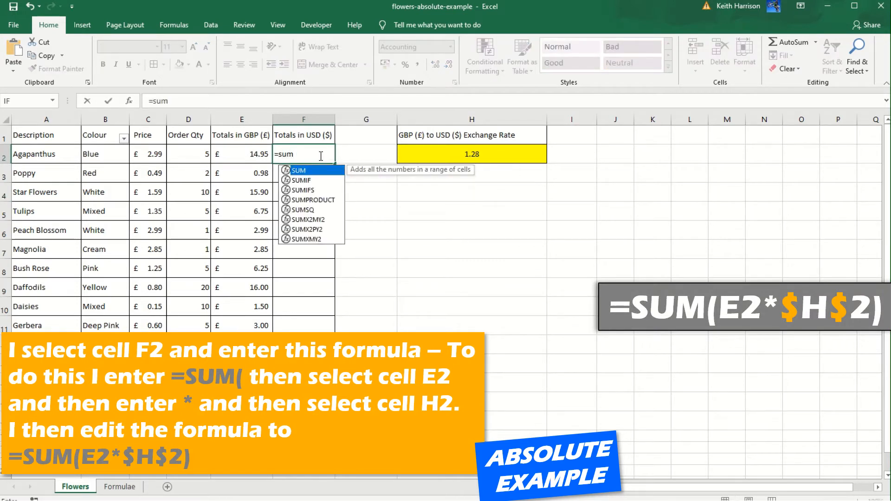
text(()
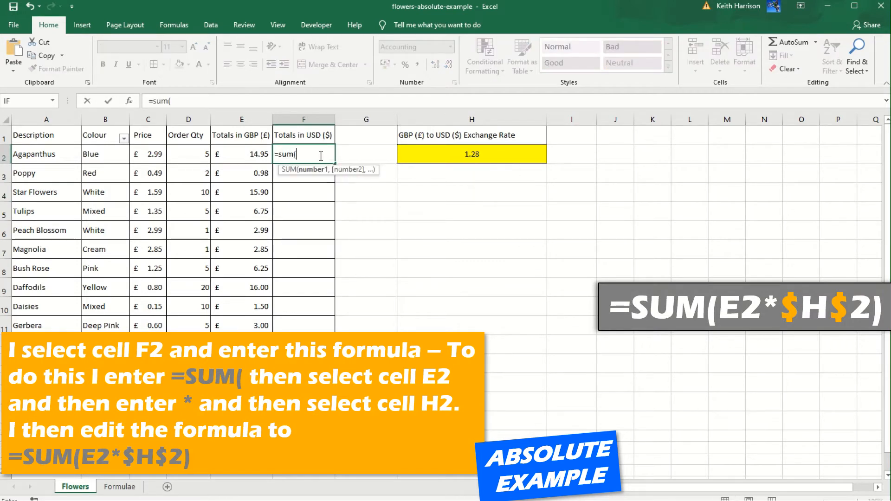
click(256, 153)
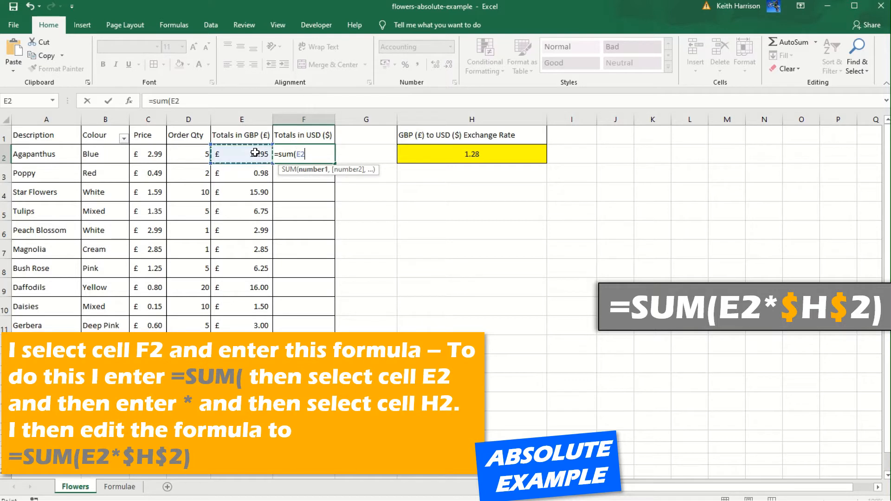
text(*)
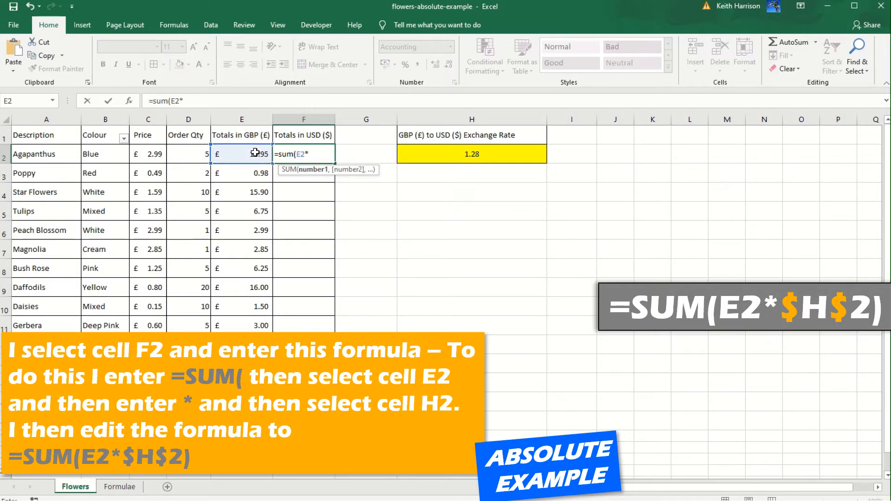
click(471, 154)
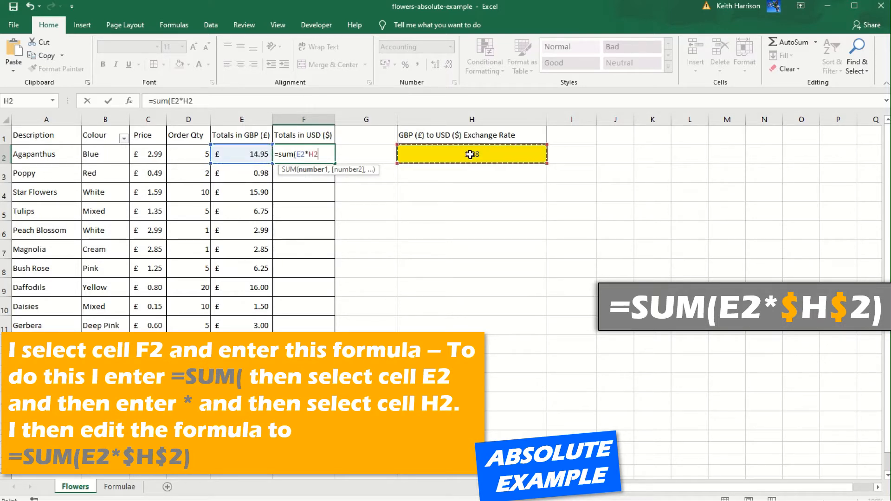
text())
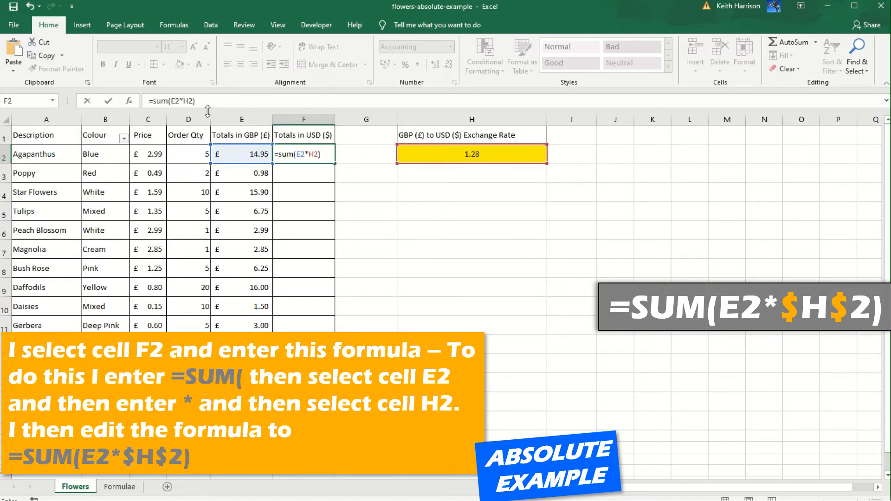
Step: Make the H2 reference in F2's formula absolute so that it reads =SUM(E2*$H$2), and commit it
click(184, 101)
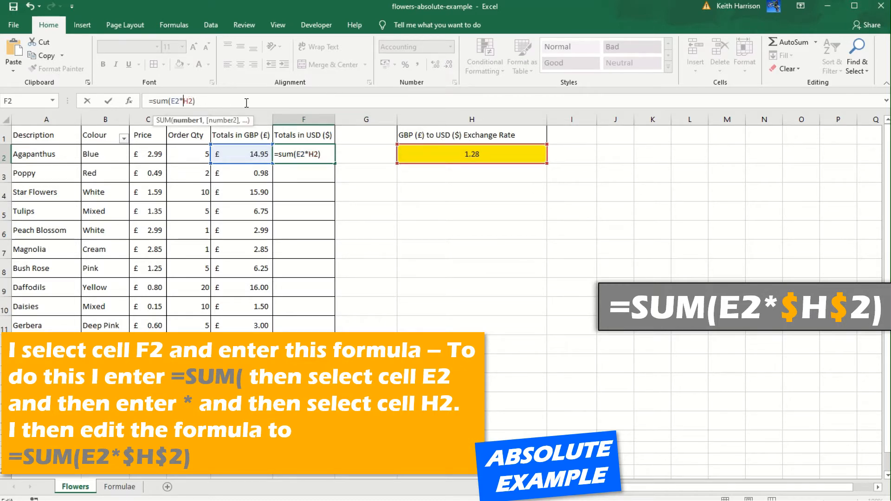
text($)
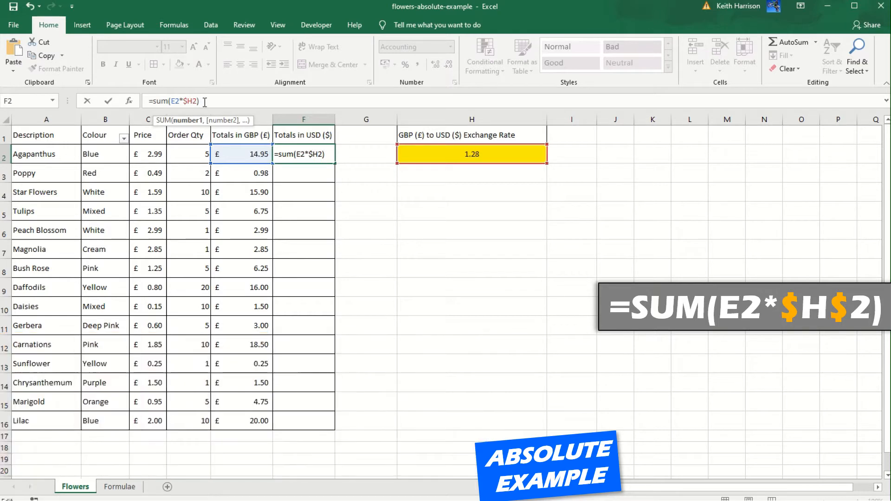
key(Right)
text($)
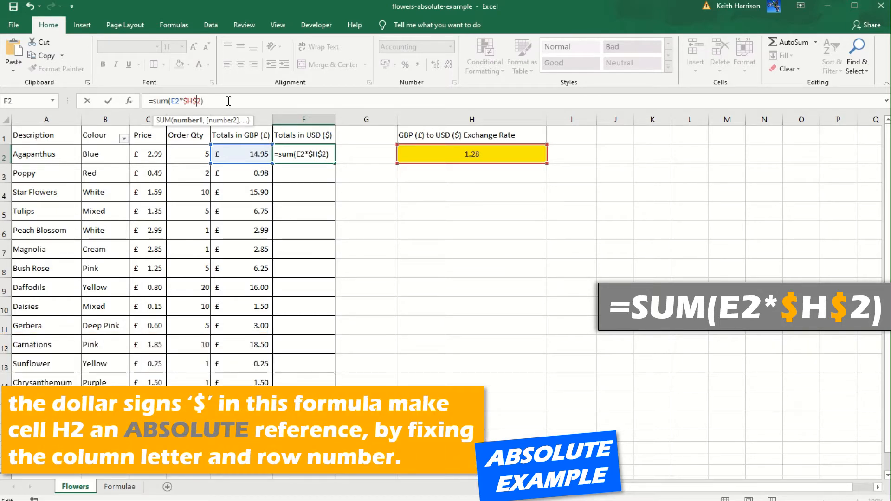
key(Return)
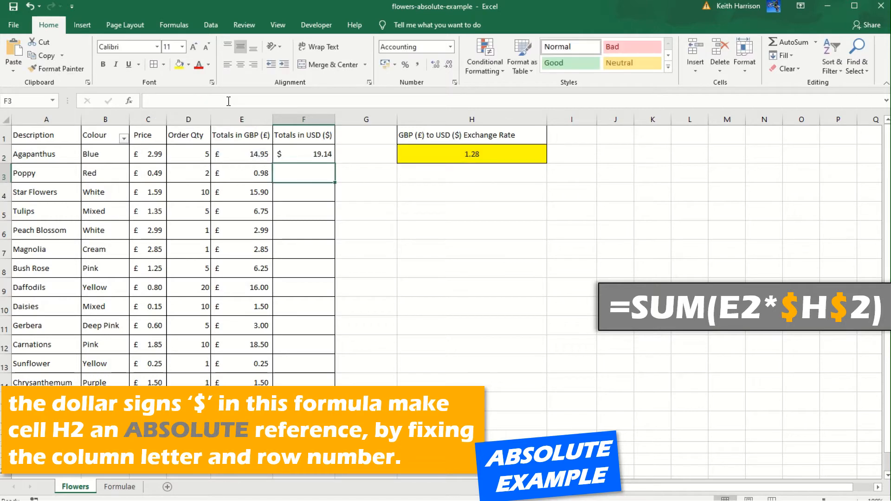
Step: Copy the formula in F2 down the Totals in USD column to the table's last row, F16
click(313, 156)
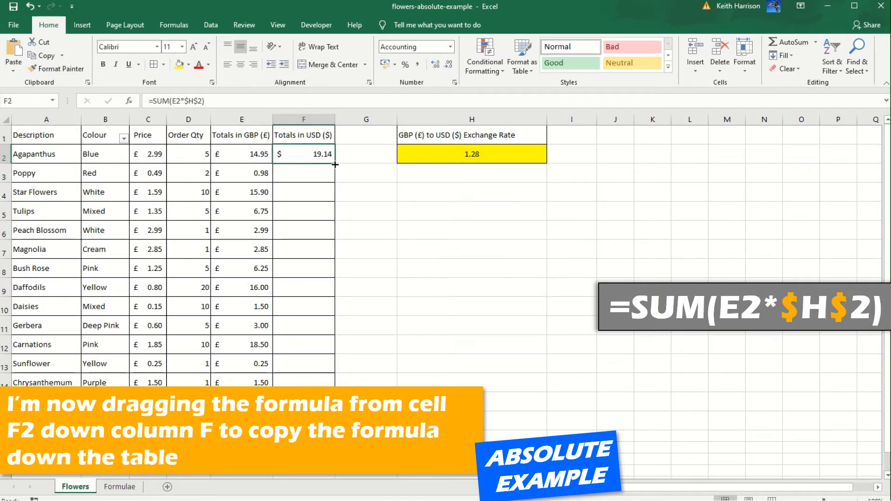
drag(335, 165, 328, 383)
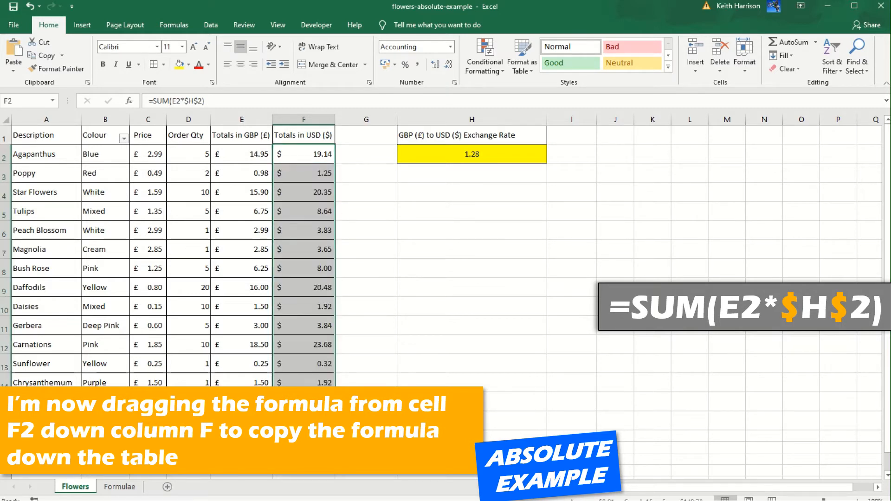
Step: Examine the formulas in cells F2 to F7 to compare their column E references with the absolute $H$2 reference
click(317, 154)
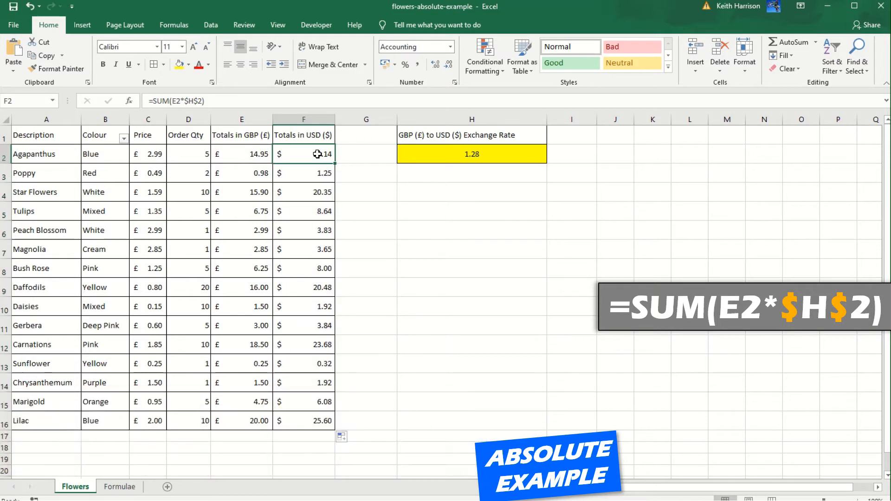
click(311, 175)
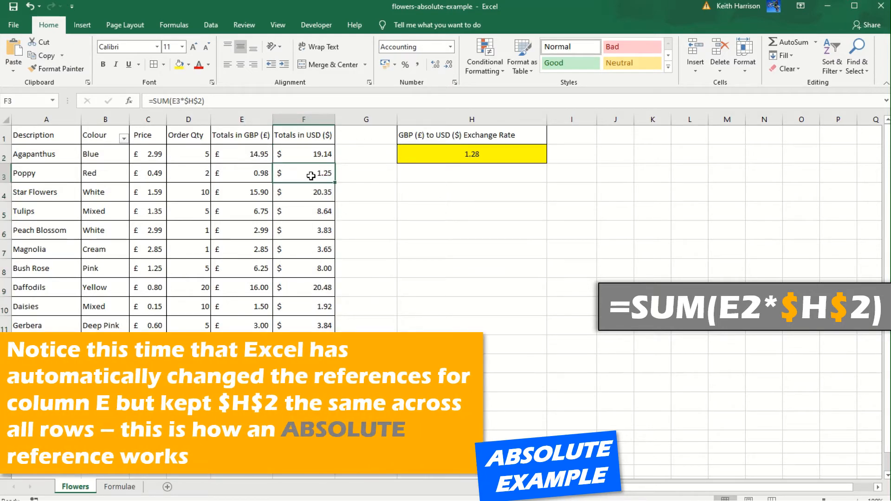
click(315, 193)
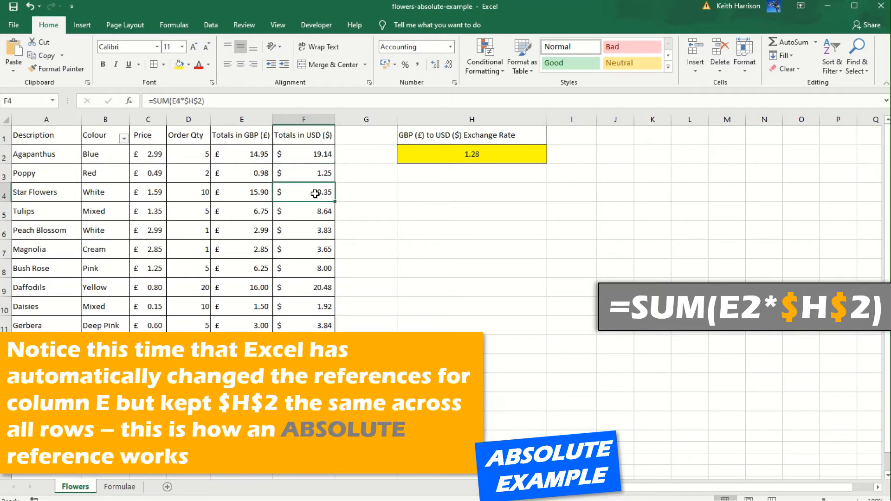
click(300, 213)
click(310, 230)
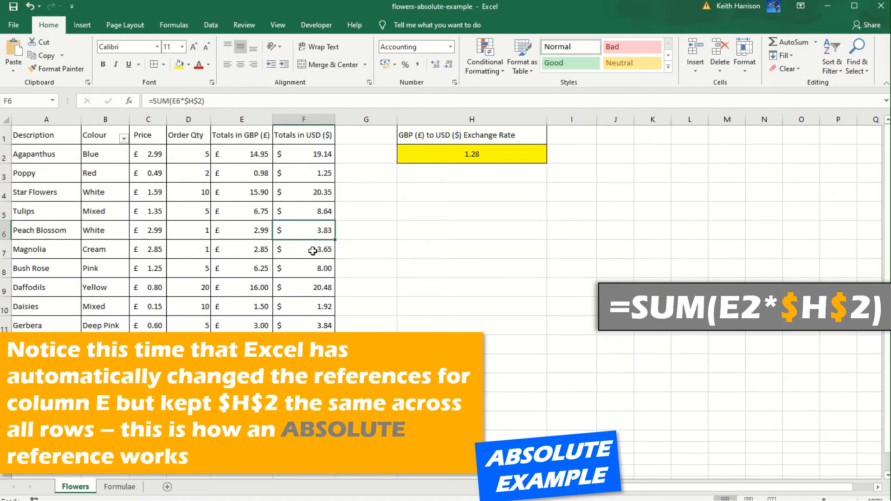
click(313, 251)
click(393, 292)
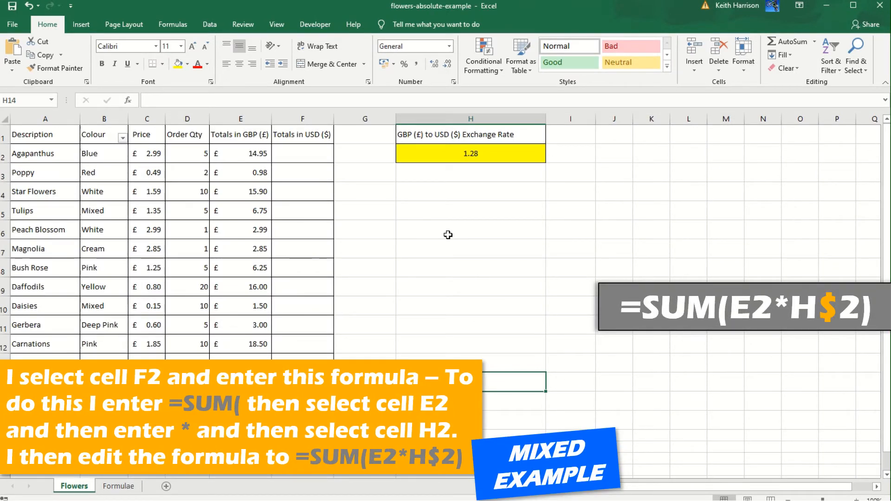
Step: Enter a SUM formula in cell F2 that multiplies the GBP total in E2 by the exchange rate in H2
click(308, 158)
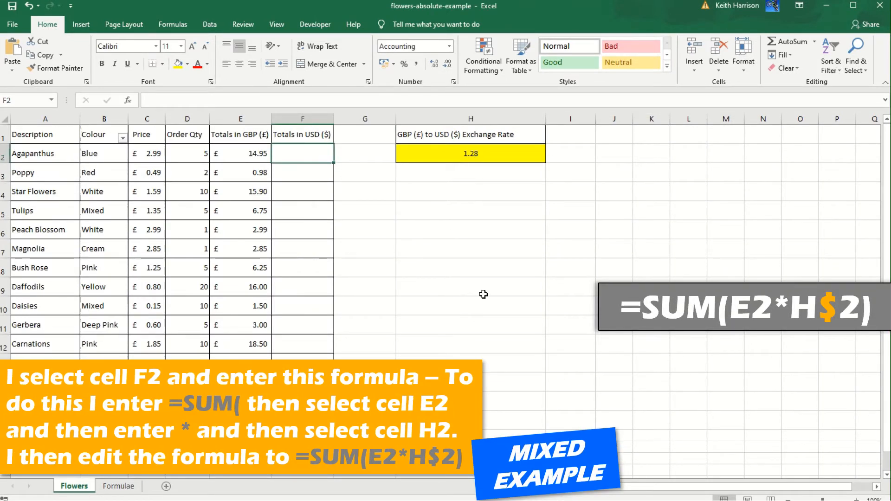
text(=sum()
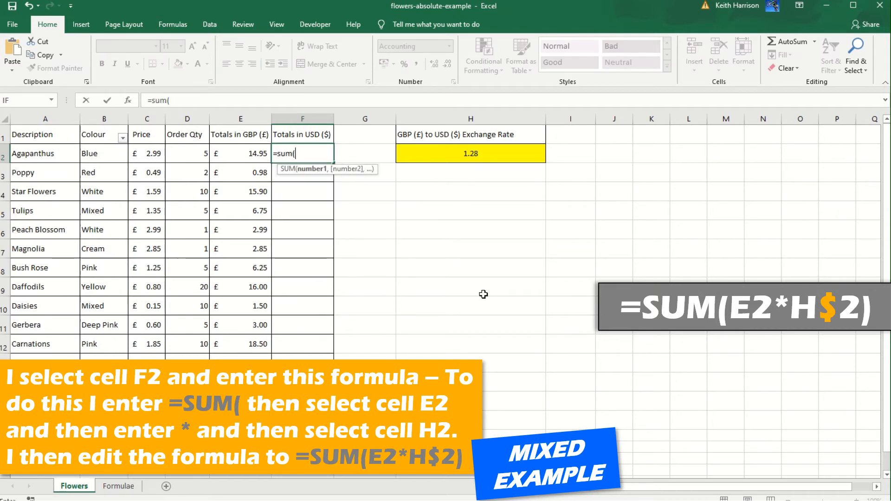
click(250, 152)
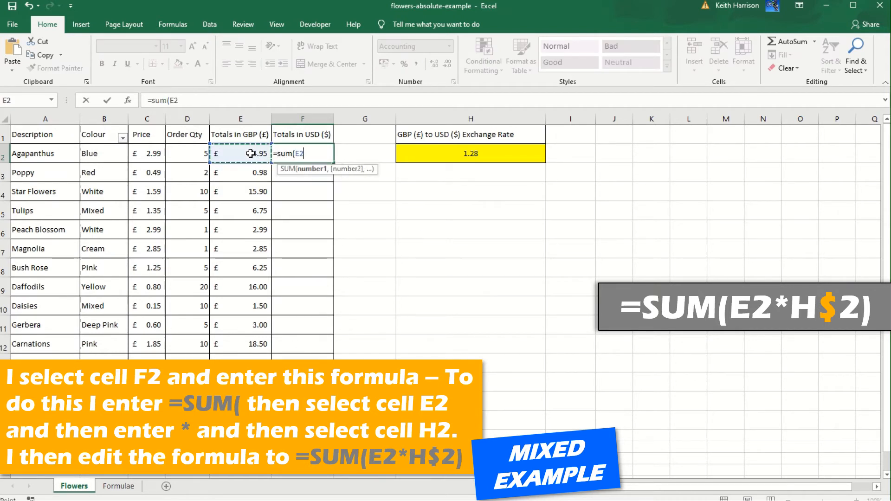
text(*)
click(432, 153)
text())
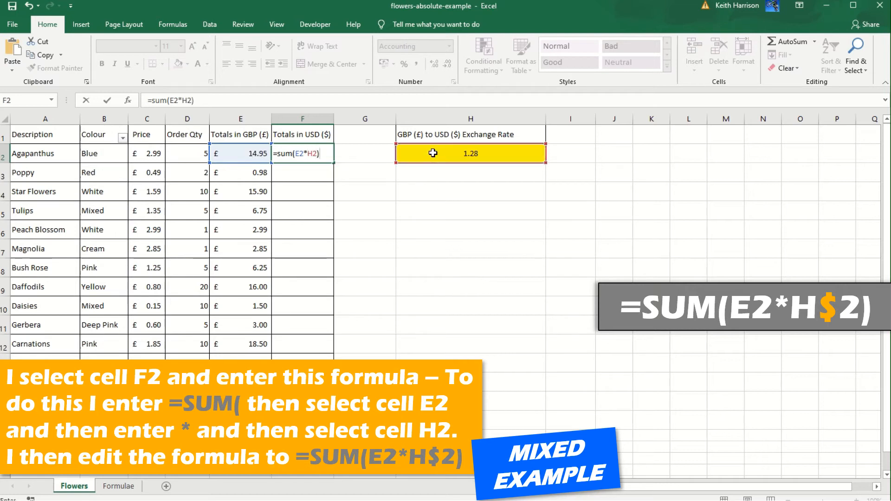
Step: Lock only the row of the H2 reference in F2's formula so that it reads =SUM(E2*H$2), and commit it
click(183, 101)
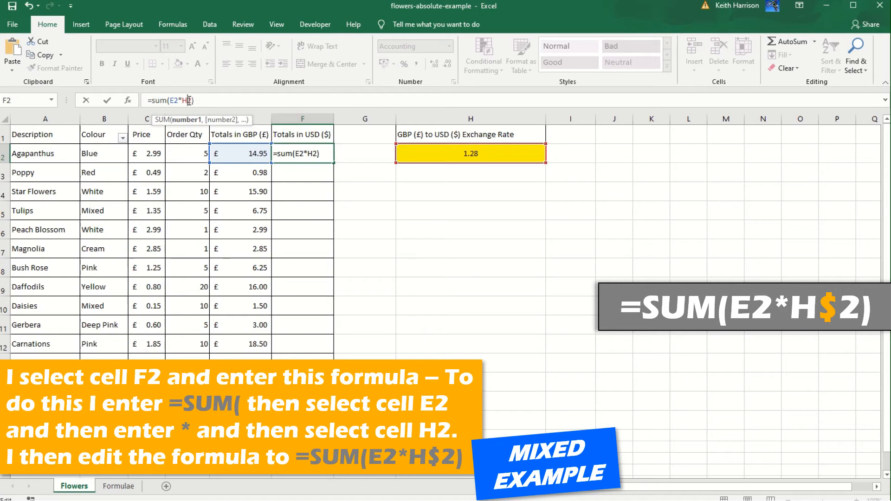
click(189, 100)
text($)
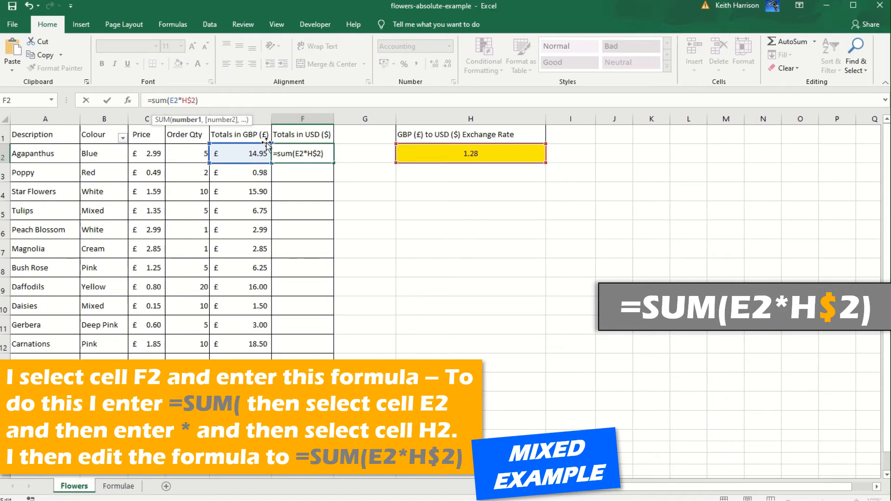
key(Return)
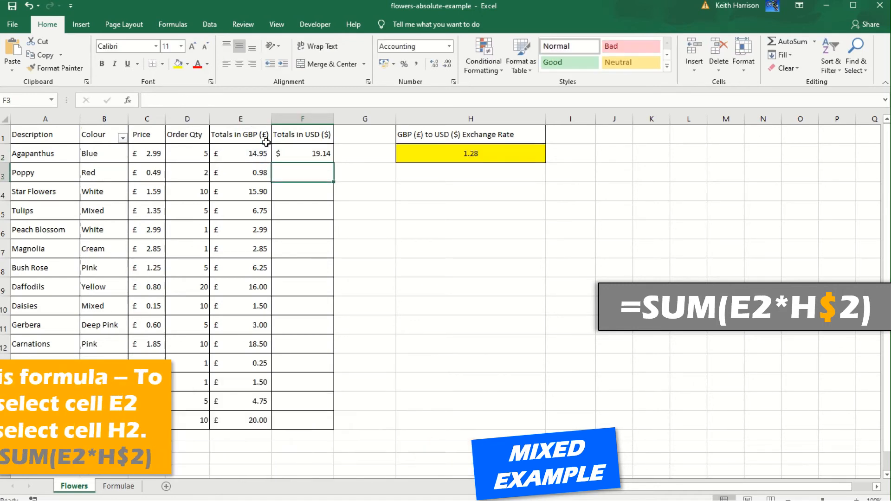
Step: Test copying F2's formula across to G2 by inspecting the cell references there, and clear G2
click(321, 153)
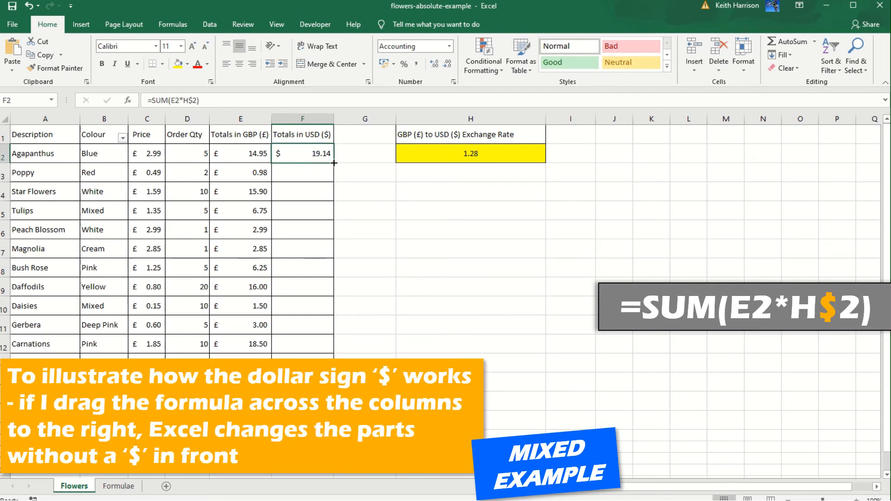
drag(334, 163, 376, 162)
click(418, 205)
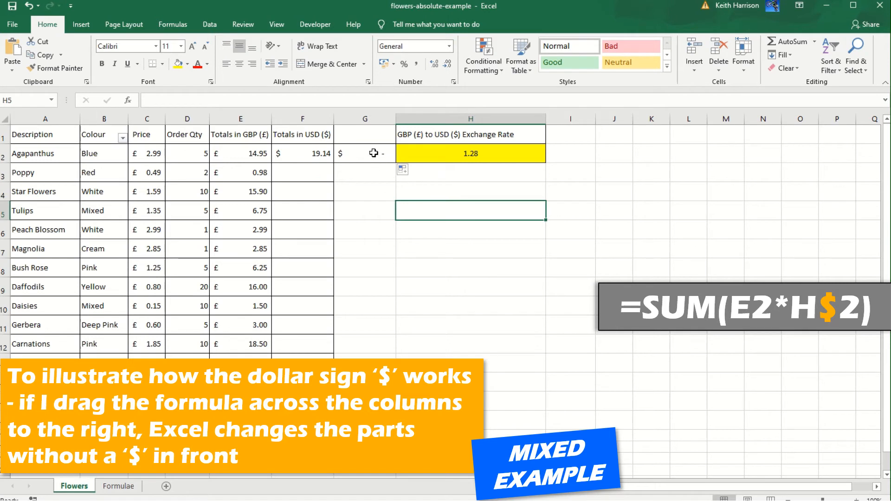
click(373, 155)
click(362, 100)
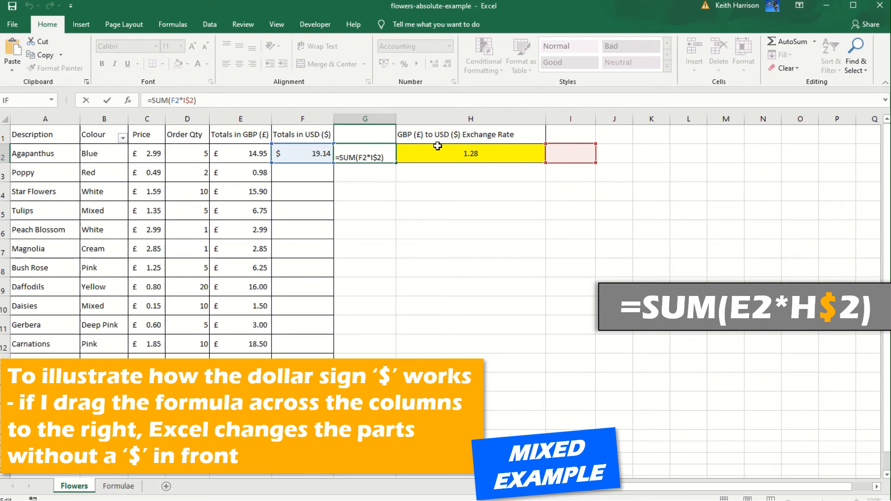
key(Return)
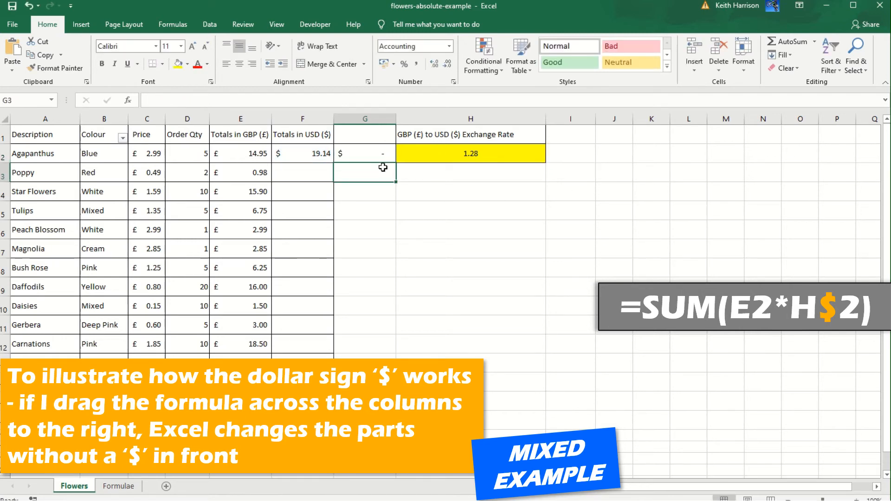
click(372, 153)
key(Delete)
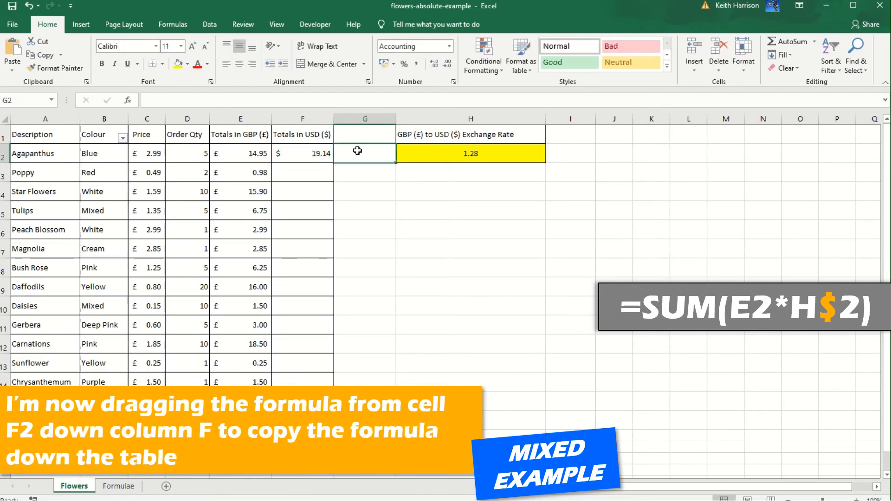
Step: Copy the mixed-reference formula in F2 down the Totals in USD column to the table's last row, F16
click(318, 154)
drag(334, 166, 333, 422)
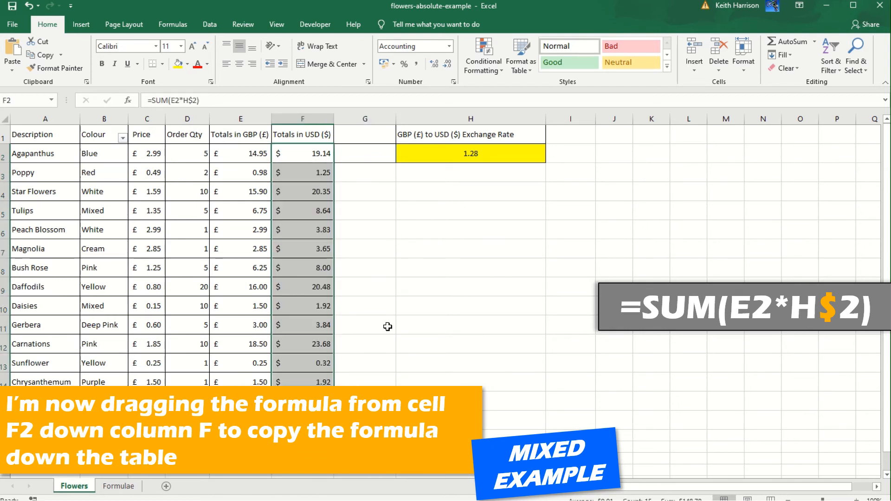
click(404, 285)
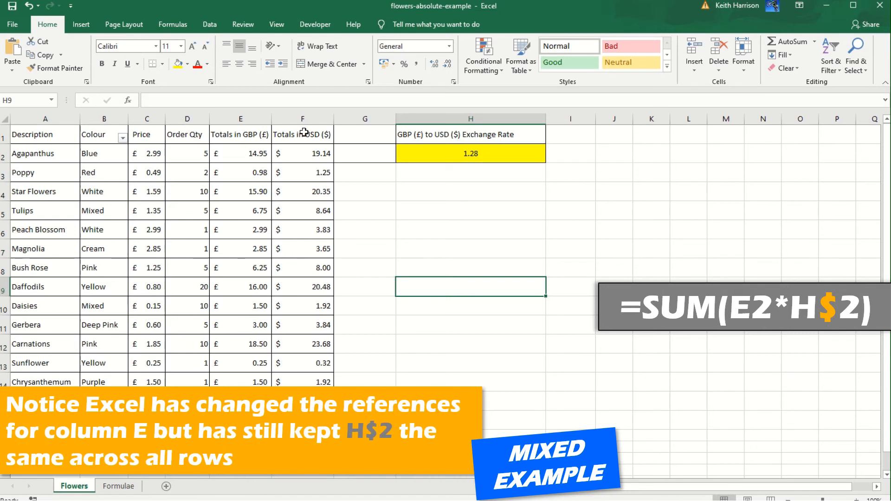
Step: Examine the formulas in cells F2 to F9 to compare their column E references with the mixed H$2 reference
click(310, 156)
click(273, 98)
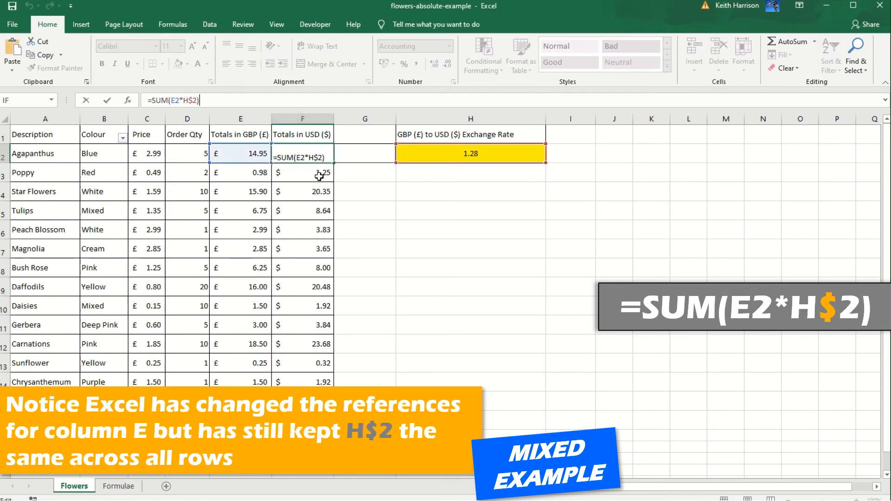
key(ctrl+Return)
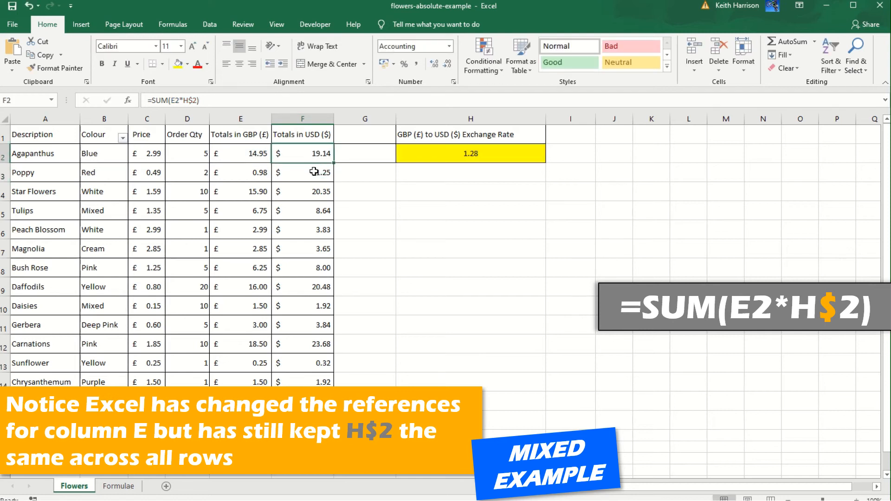
click(314, 174)
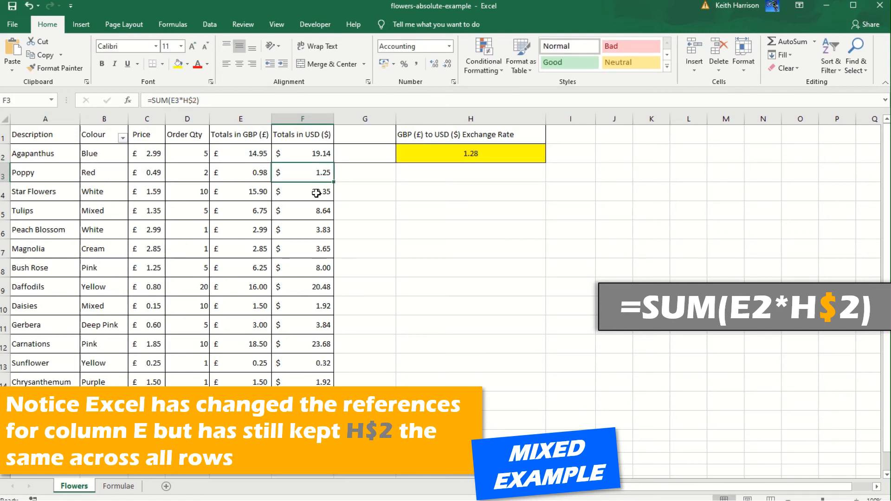
click(317, 192)
click(316, 210)
click(317, 228)
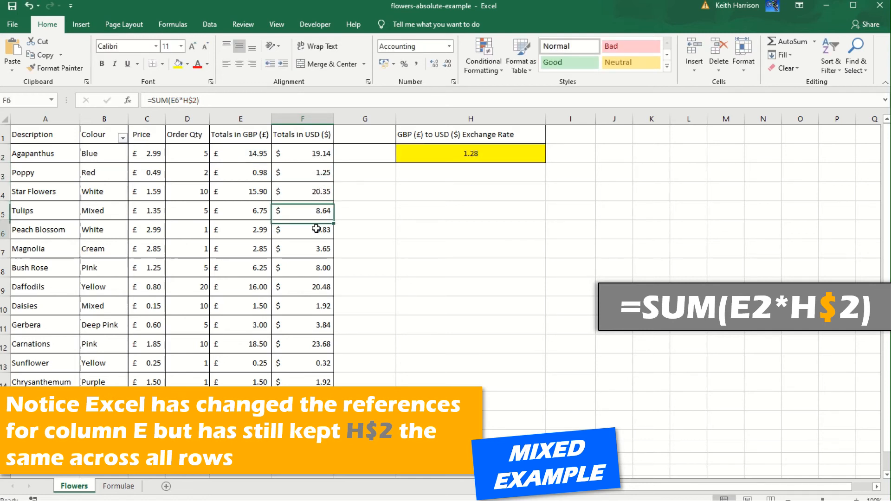
click(317, 254)
click(317, 271)
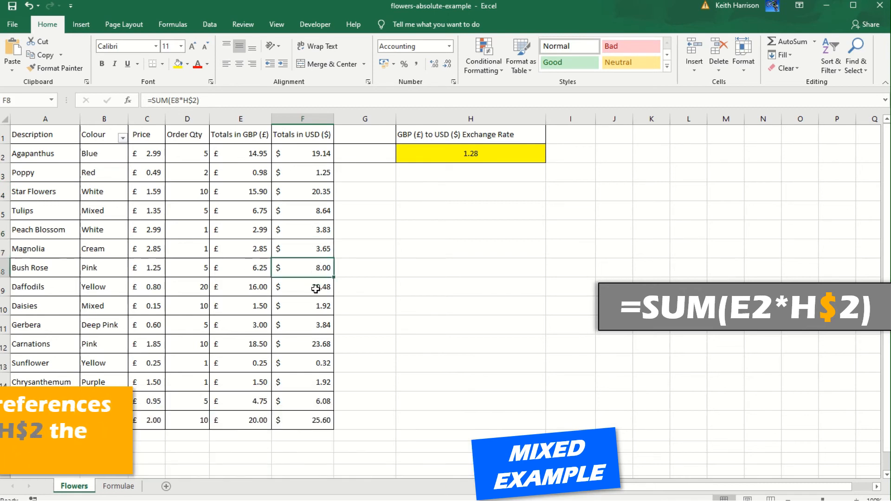
click(319, 285)
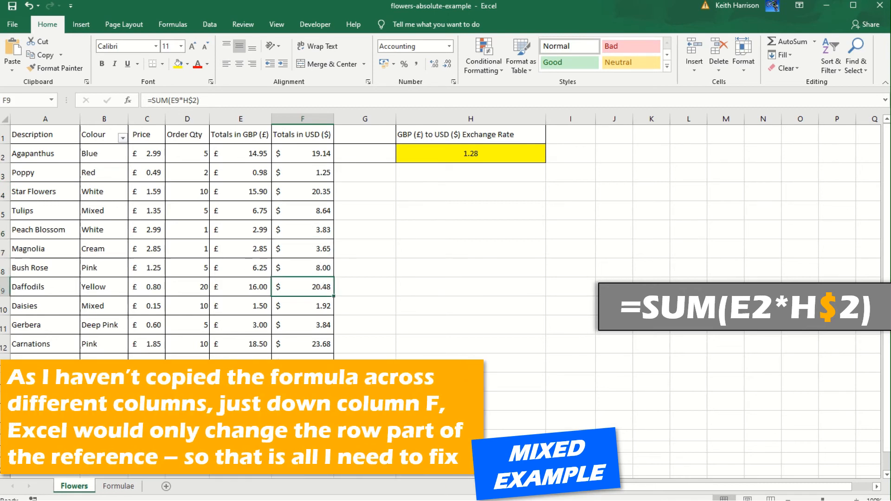